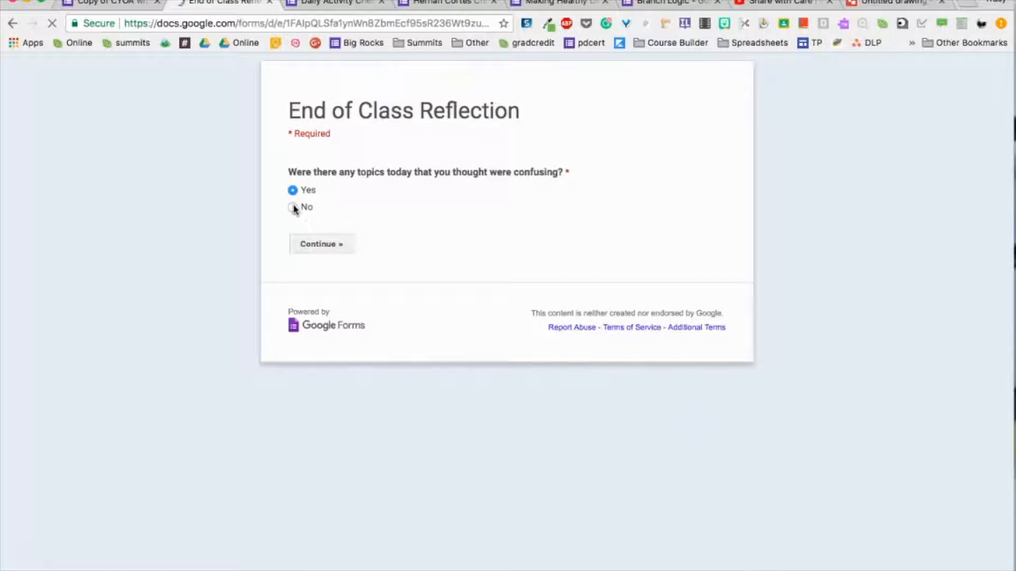
Step: Continue the End of Class Reflection form with the answer No to view its follow-up page
left_click(321, 246)
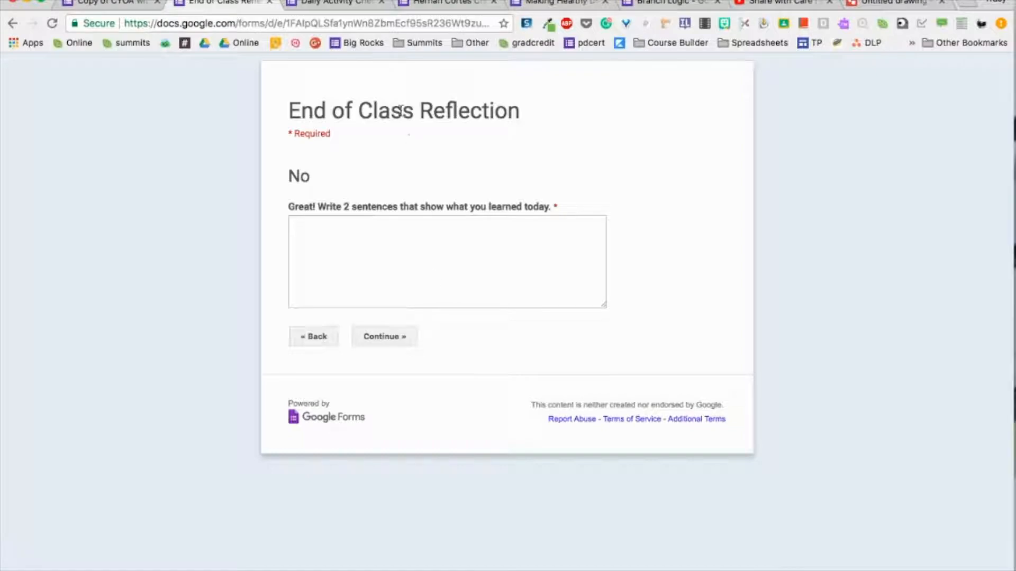
Step: View the Read to Self and Work on Writing branches of the Daily Activity Check in form, returning to its first page
left_click(330, 2)
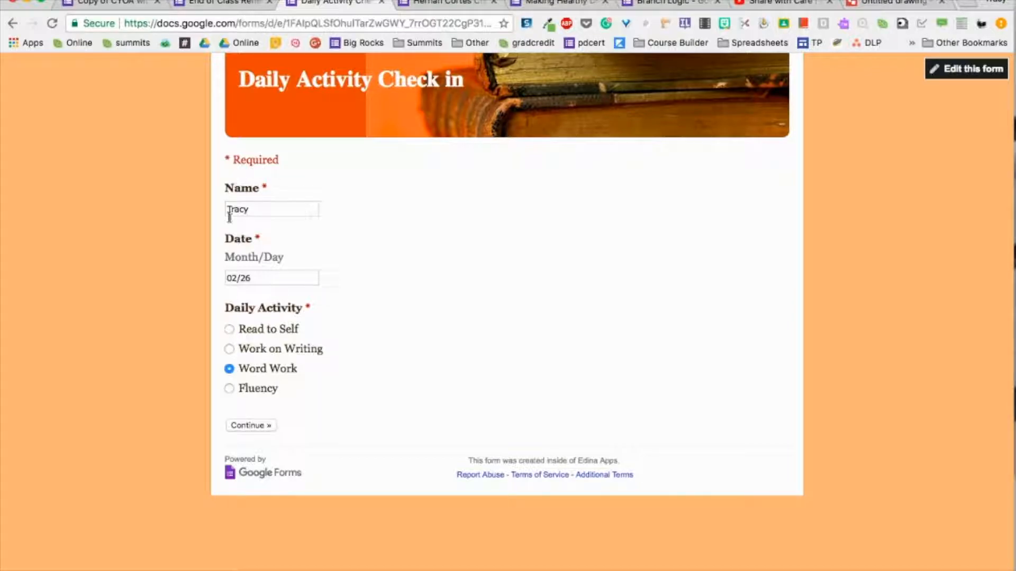
left_click(229, 329)
left_click(252, 427)
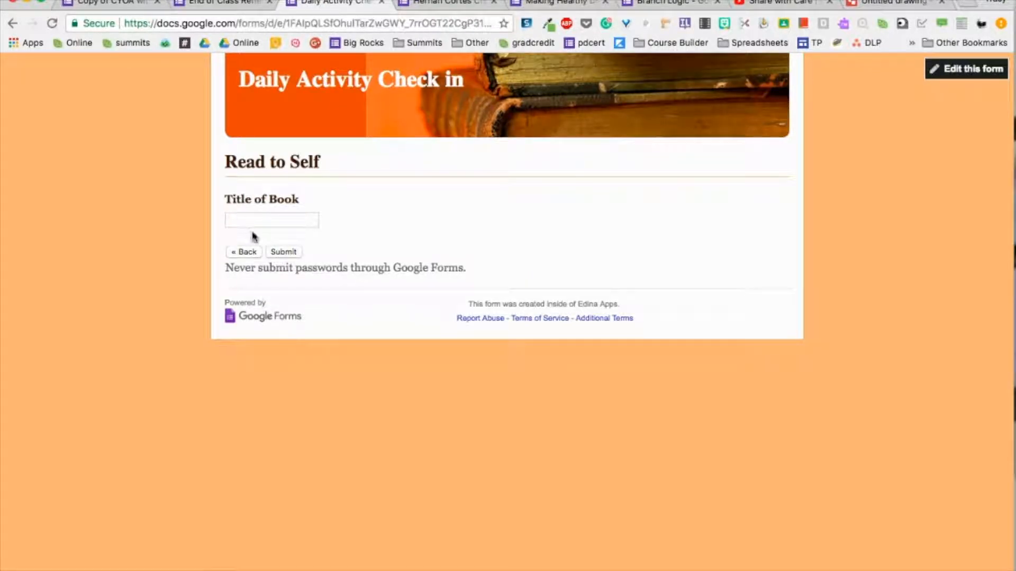
left_click(245, 253)
left_click(260, 350)
left_click(260, 425)
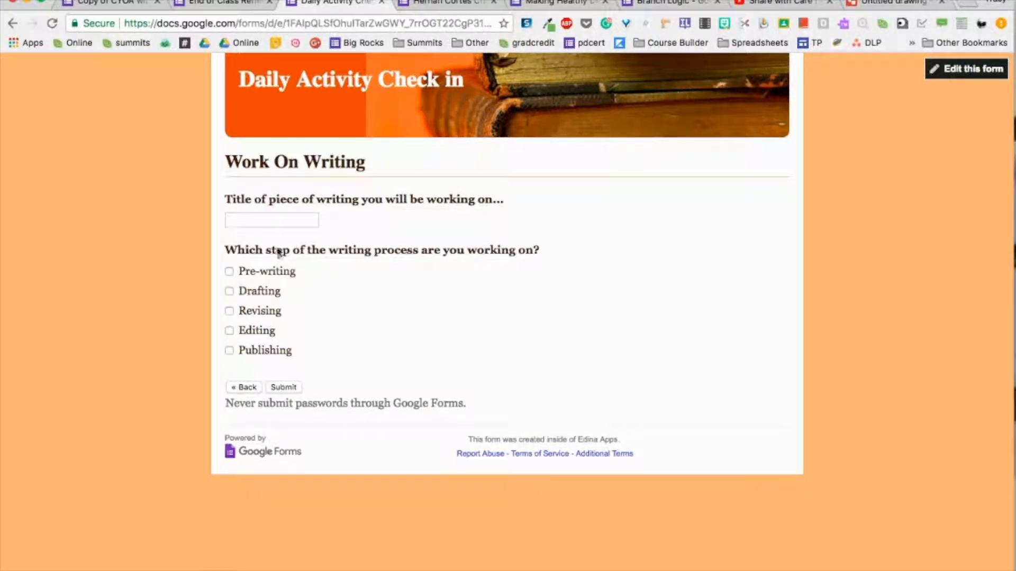
left_click(245, 389)
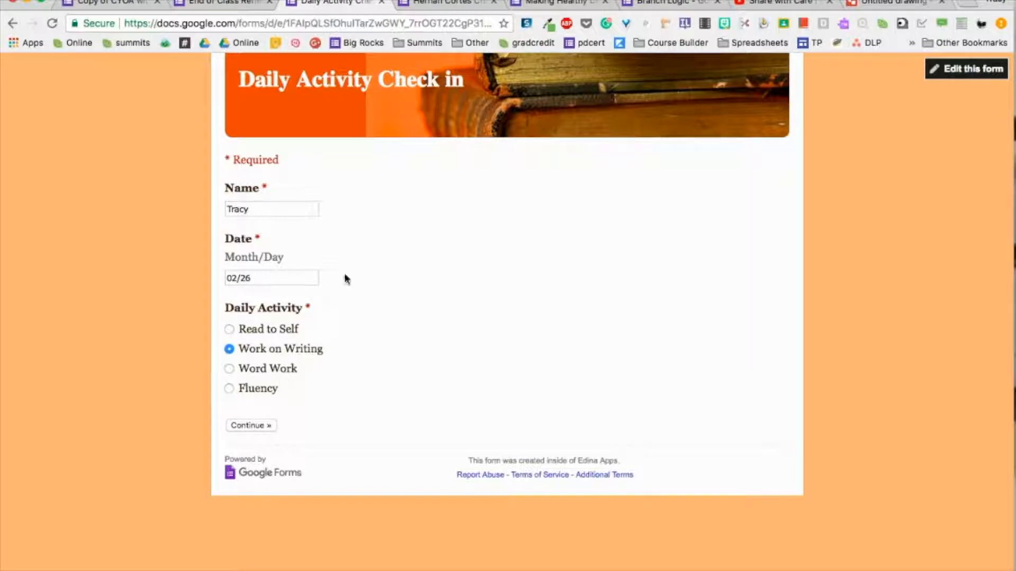
Step: Follow the Hernán Cortés adventure form through sailing west based on Columbus's findings and heading north to Canada
left_click(440, 3)
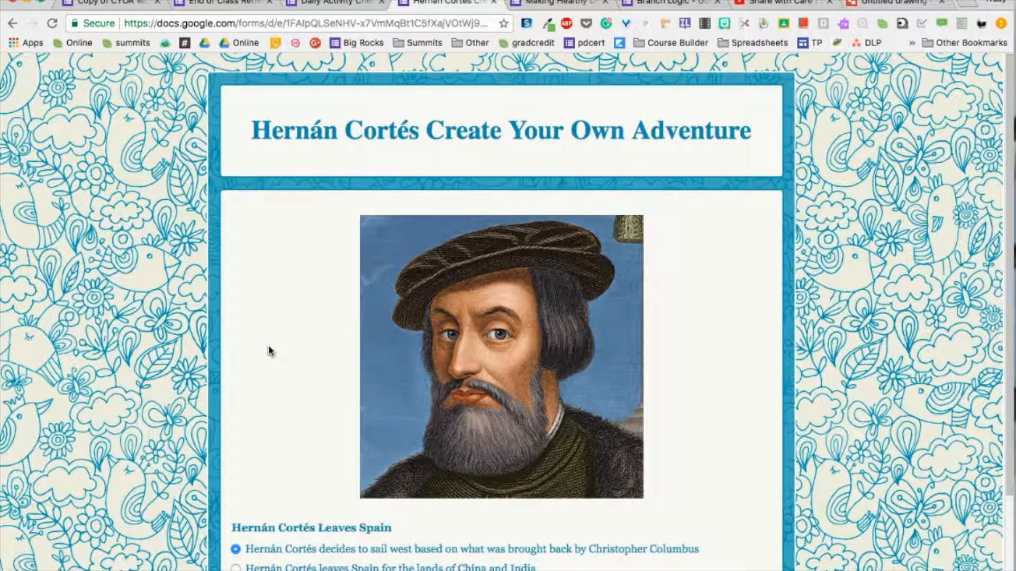
scroll(201, 439, "down", 2)
scroll(203, 440, "up", 2)
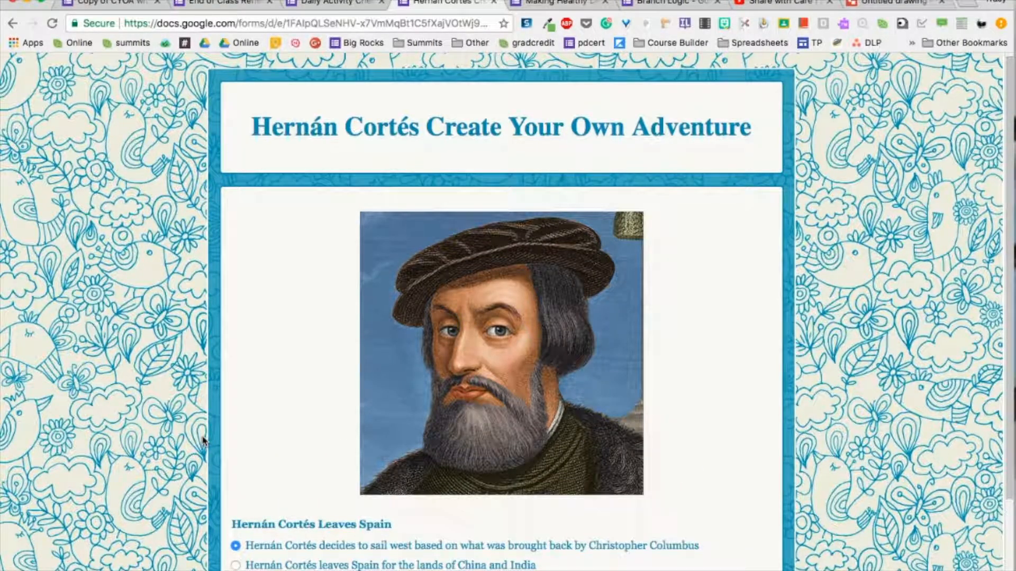
scroll(203, 441, "down", 3)
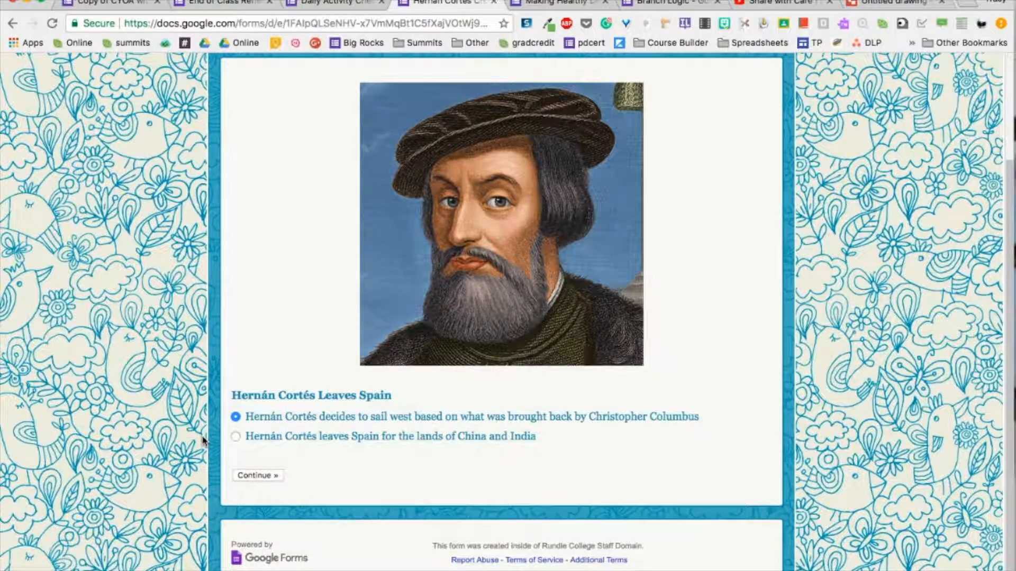
left_click(260, 475)
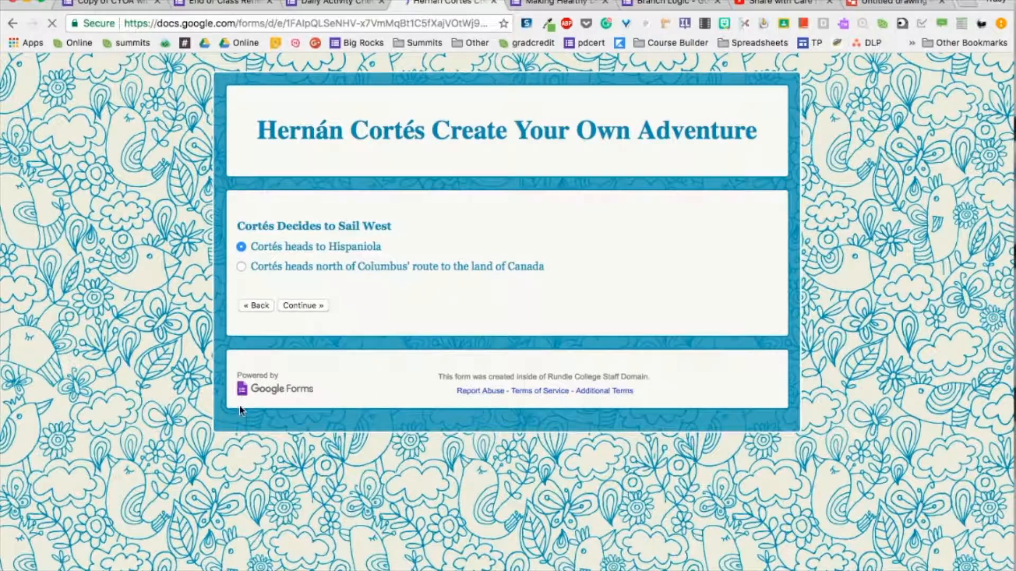
left_click(241, 266)
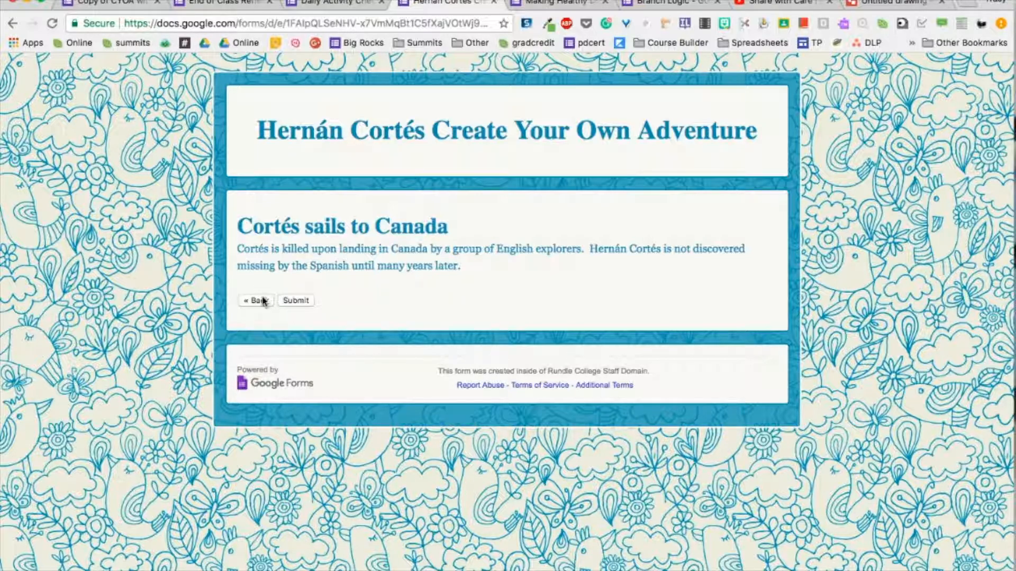
Step: Continue the Making Healthy Decisions form with the answer "wear a mask" and look through its feedback page
left_click(556, 2)
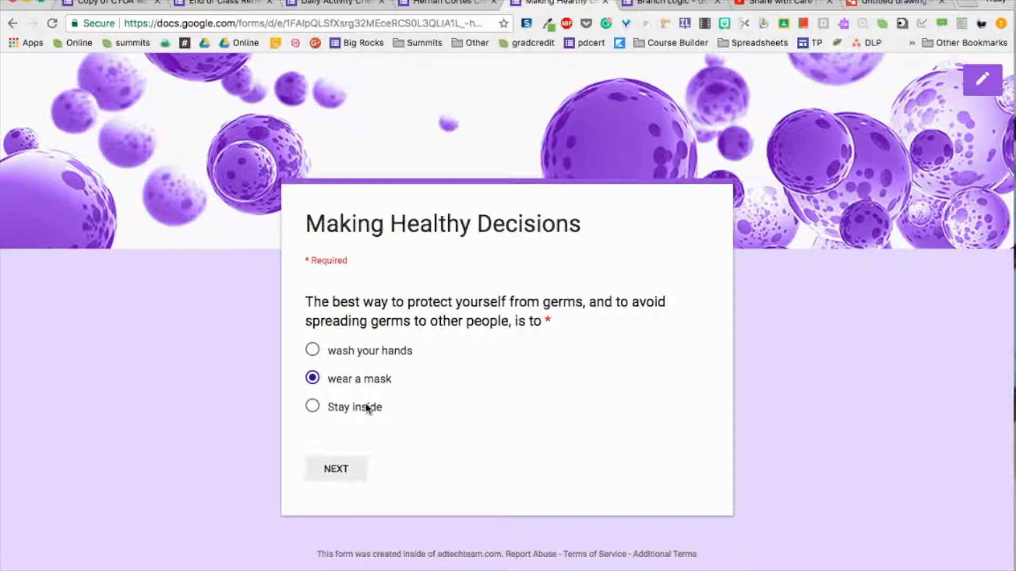
left_click(340, 474)
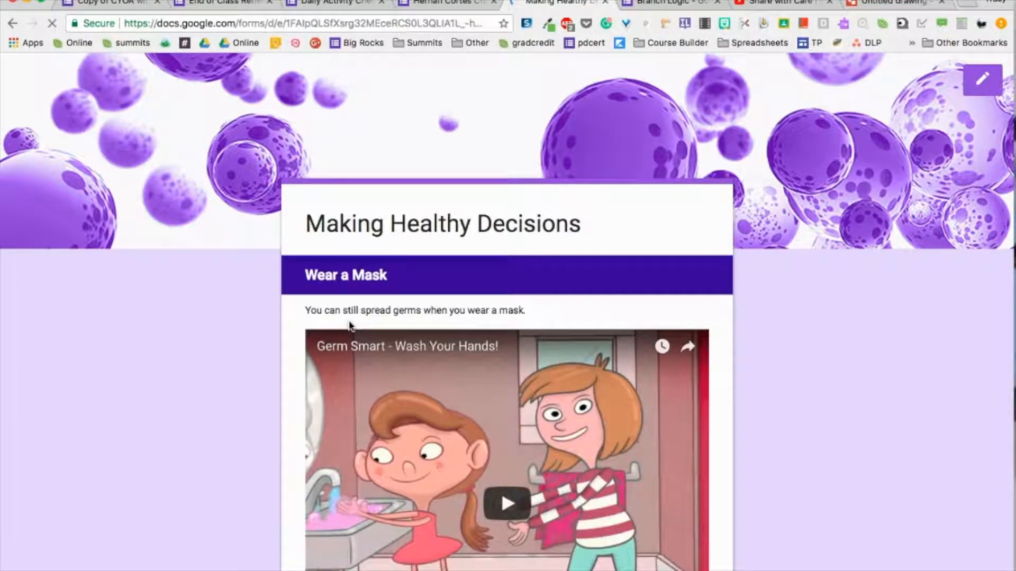
scroll(721, 396, "down", 3)
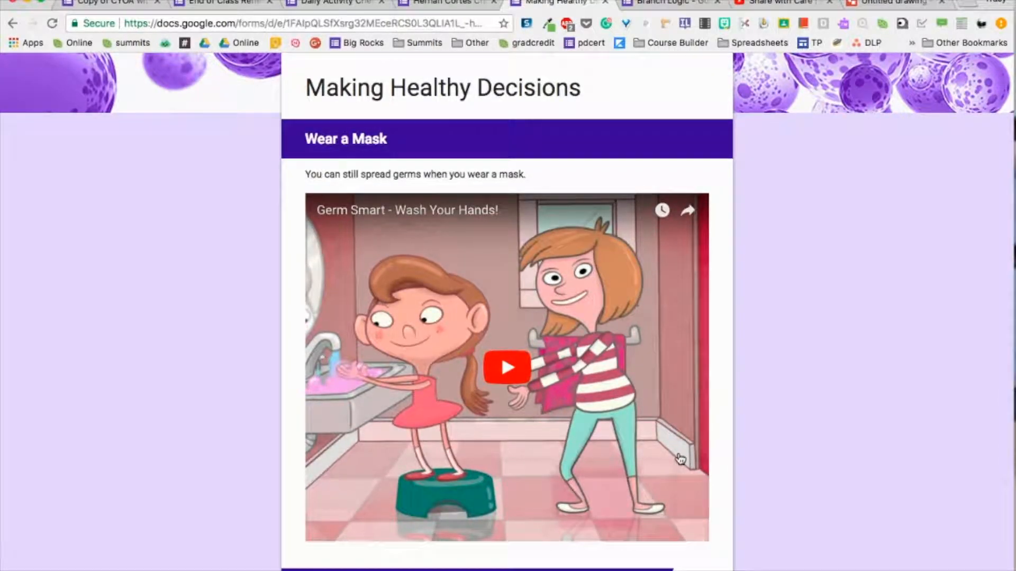
scroll(678, 460, "down", 2)
scroll(677, 459, "up", 5)
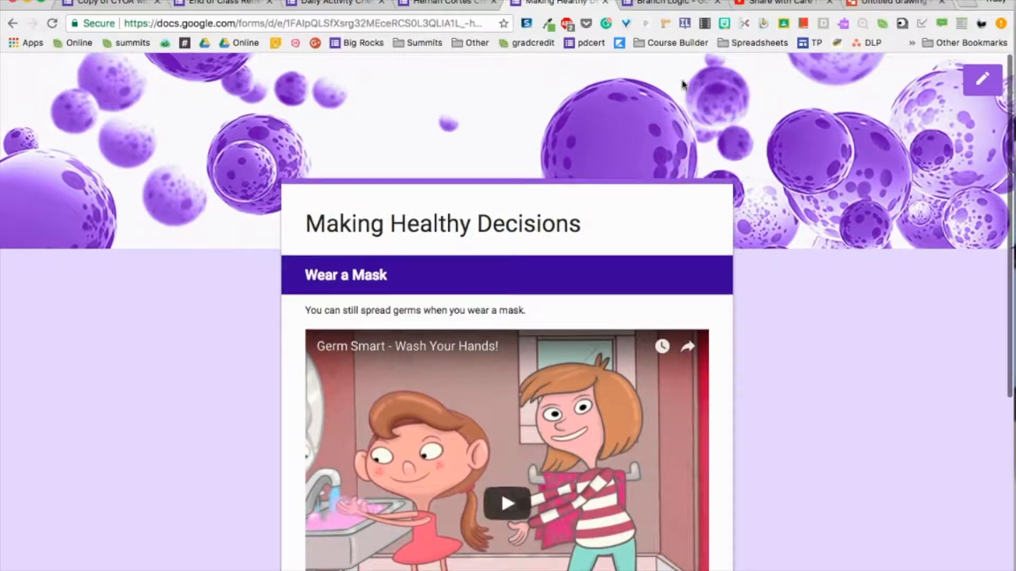
Step: Examine the branching story outline in the untitled drawing, and the section 1 question and choices in the Branch Logic form
left_click(684, 6)
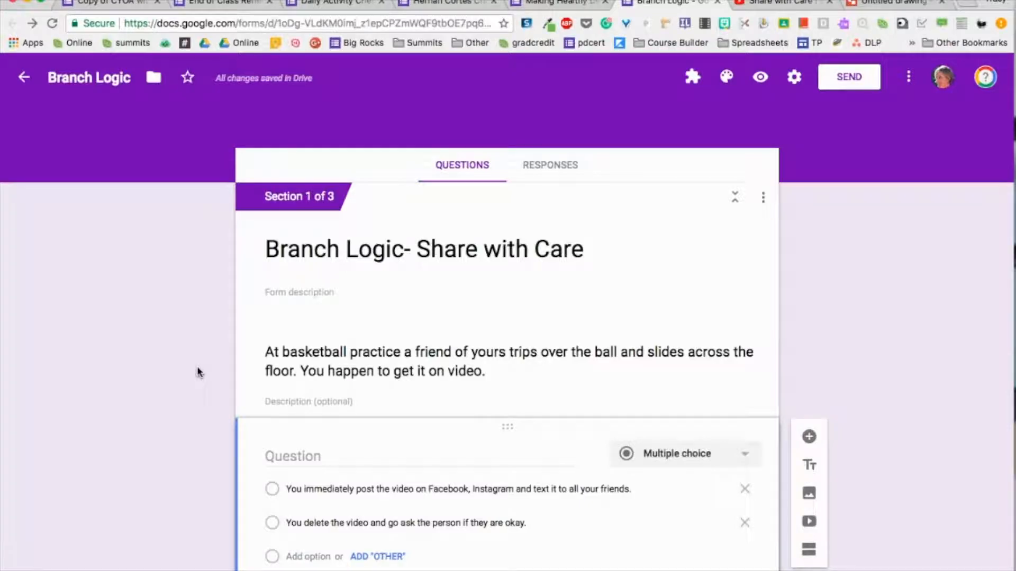
left_click(870, 5)
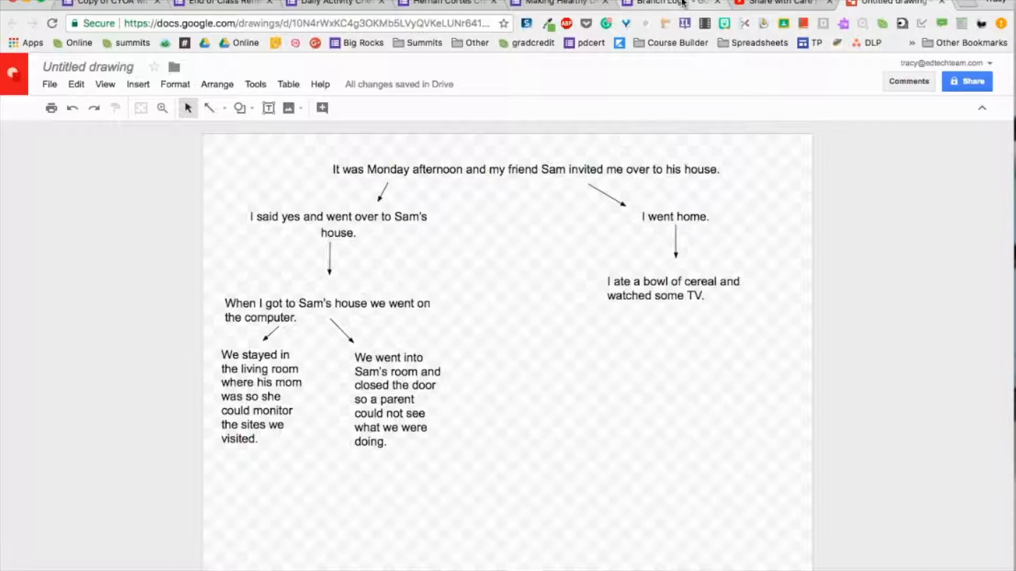
left_click(682, 3)
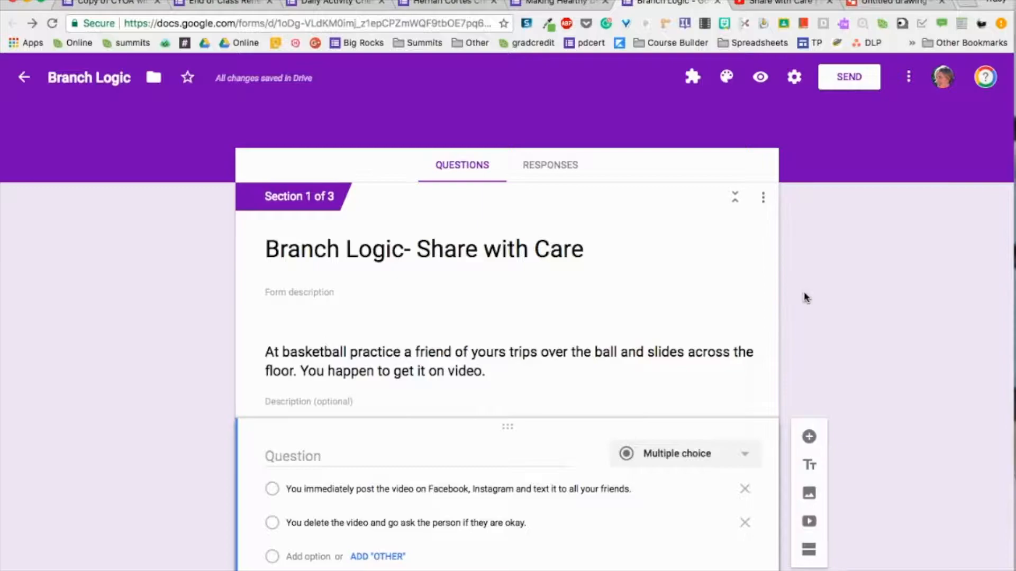
scroll(805, 297, "down", 2)
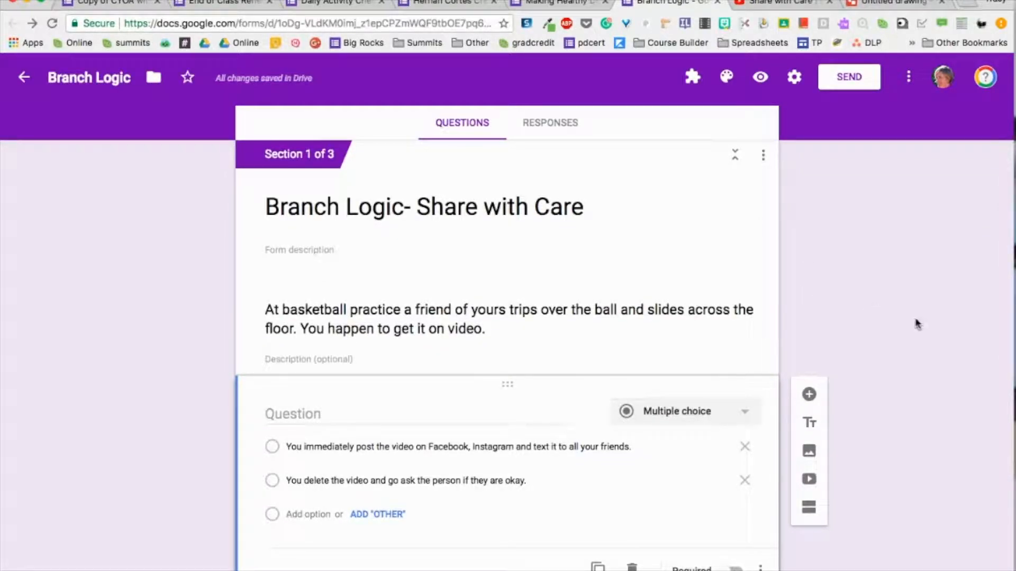
scroll(920, 316, "down", 2)
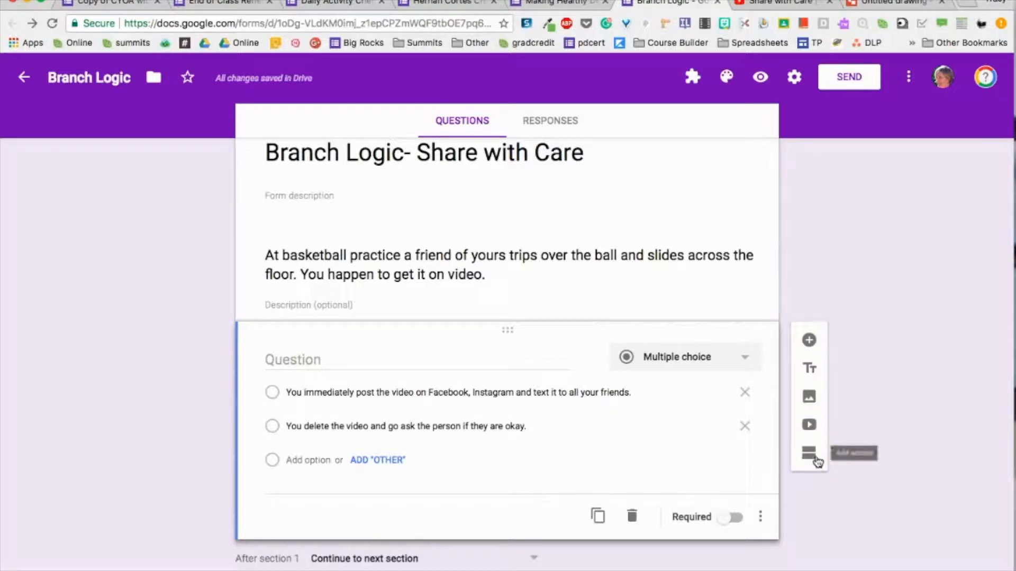
scroll(806, 453, "down", 3)
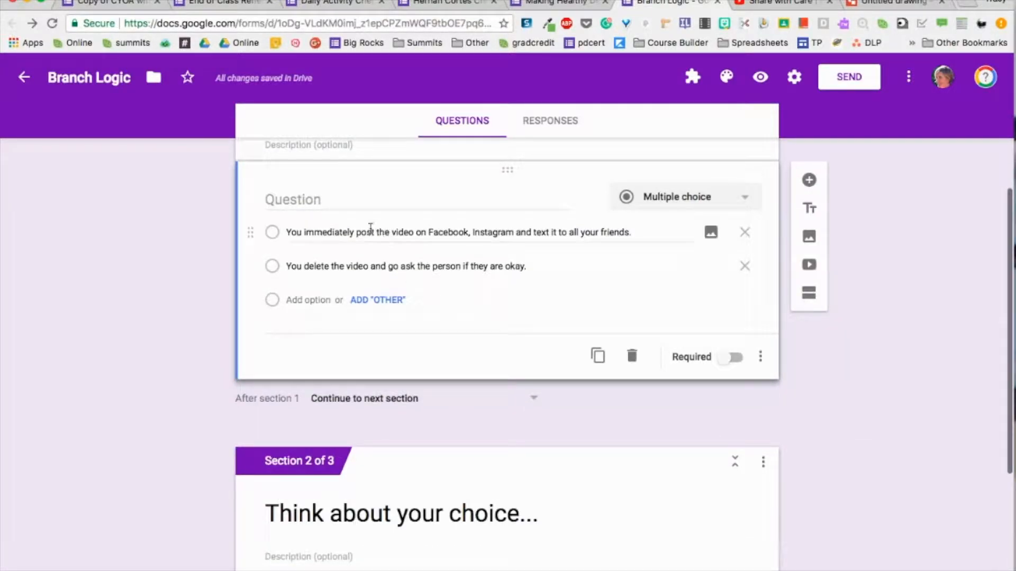
scroll(535, 481, "down", 2)
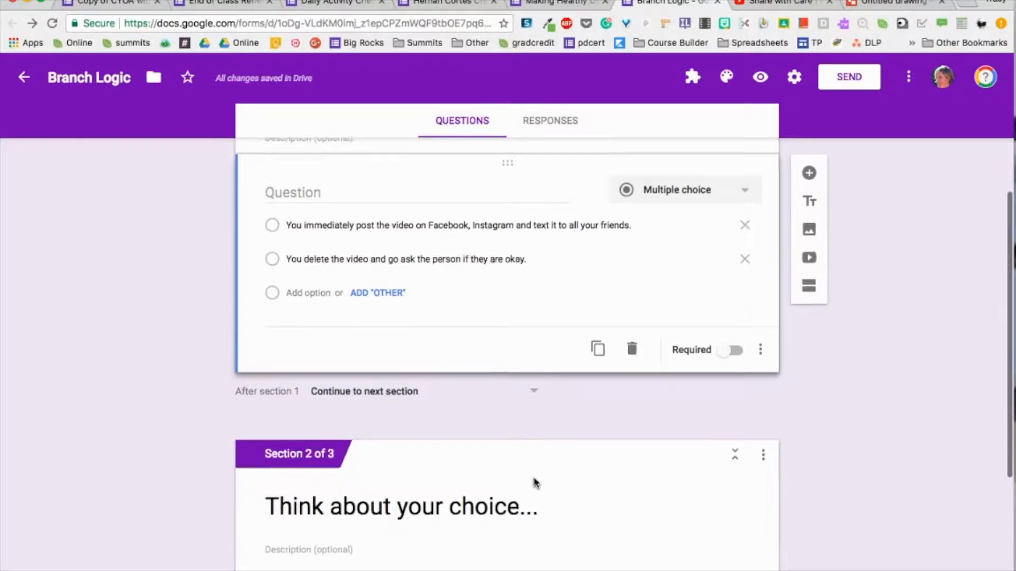
Step: Insert the Share with Care YouTube video into the "Think about your choice..." section using its copied web address
left_click(535, 482)
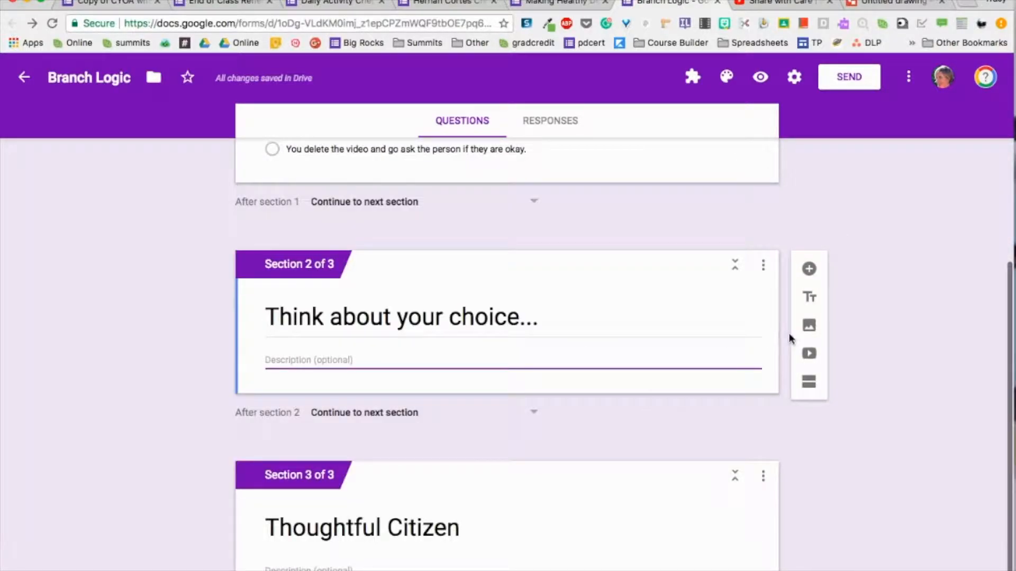
left_click(811, 354)
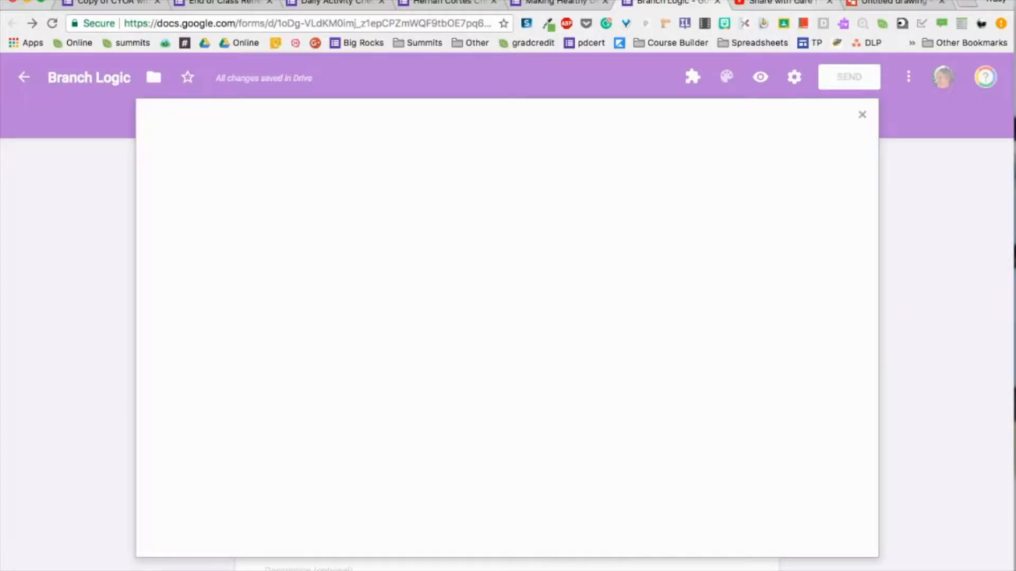
left_click(780, 3)
left_click(404, 25)
key("super+c")
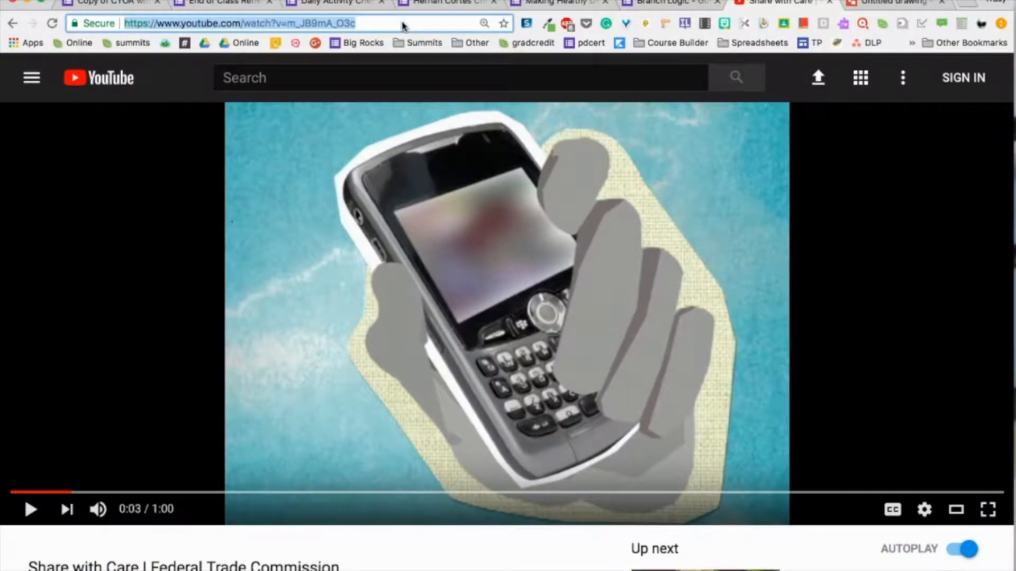
left_click(664, 4)
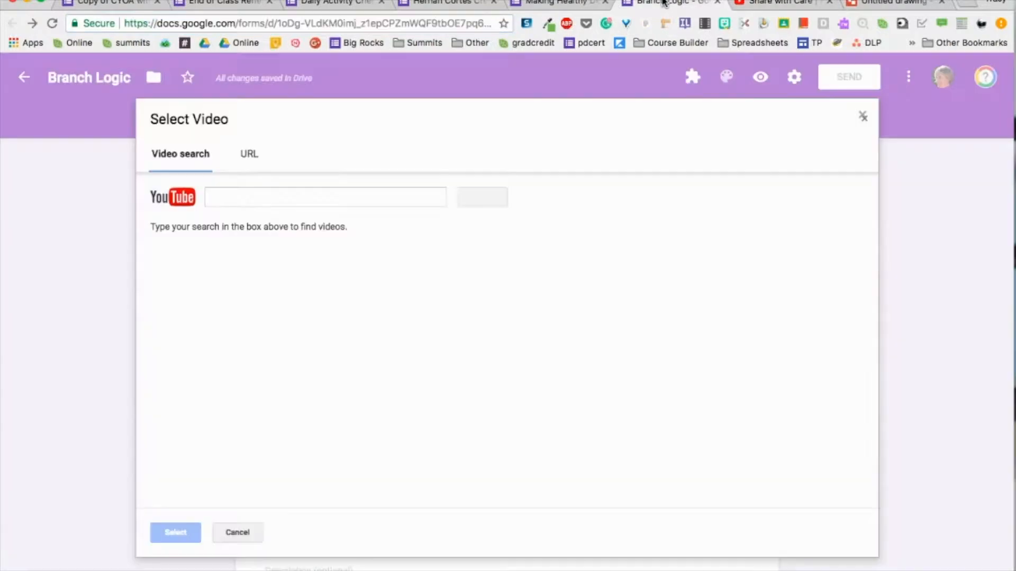
left_click(243, 157)
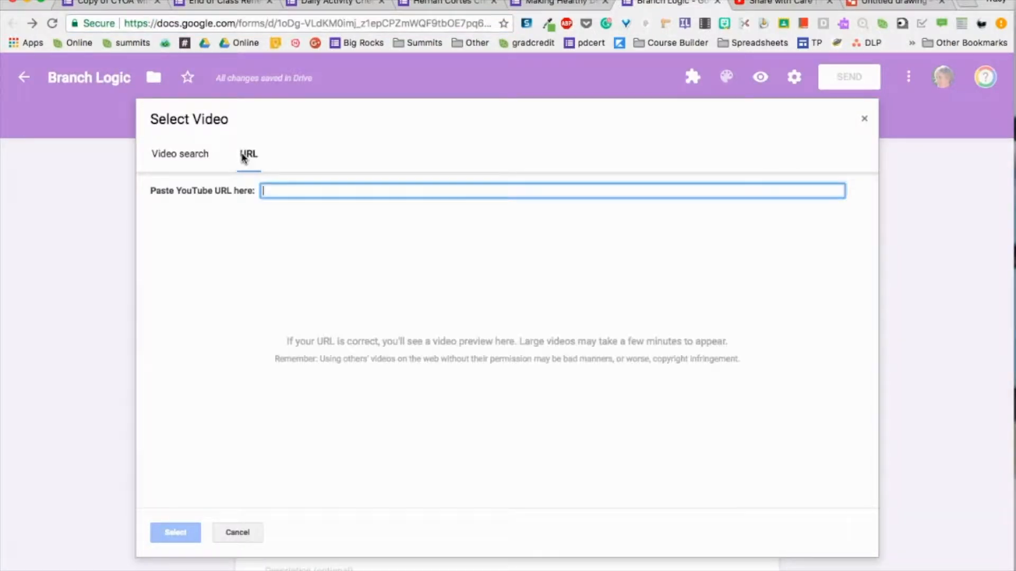
key("super+v")
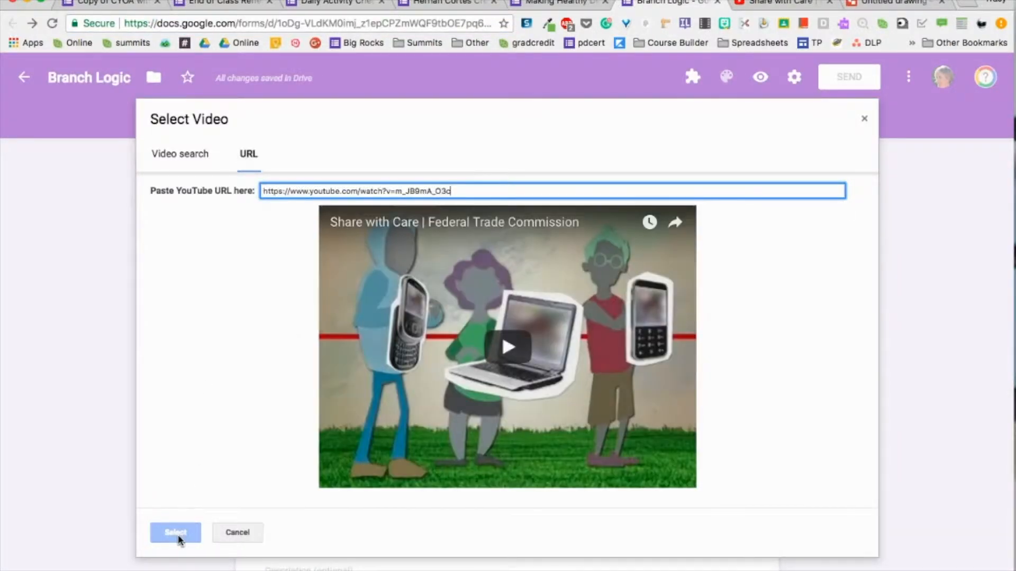
left_click(176, 532)
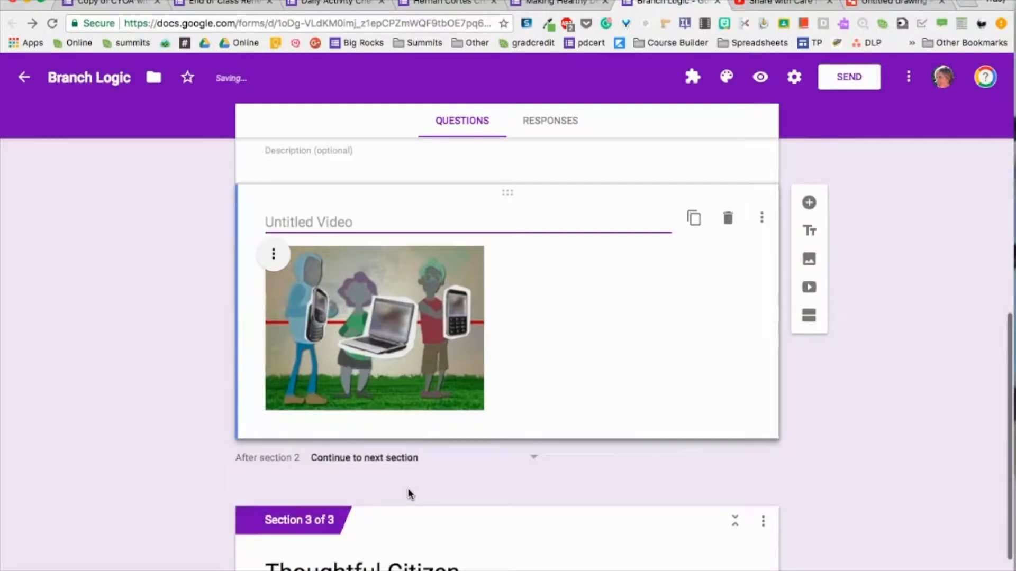
Step: Review the form's answer choices against the "Think about your choice..." and "Thoughtful Citizen" sections
scroll(428, 379, "up", 10)
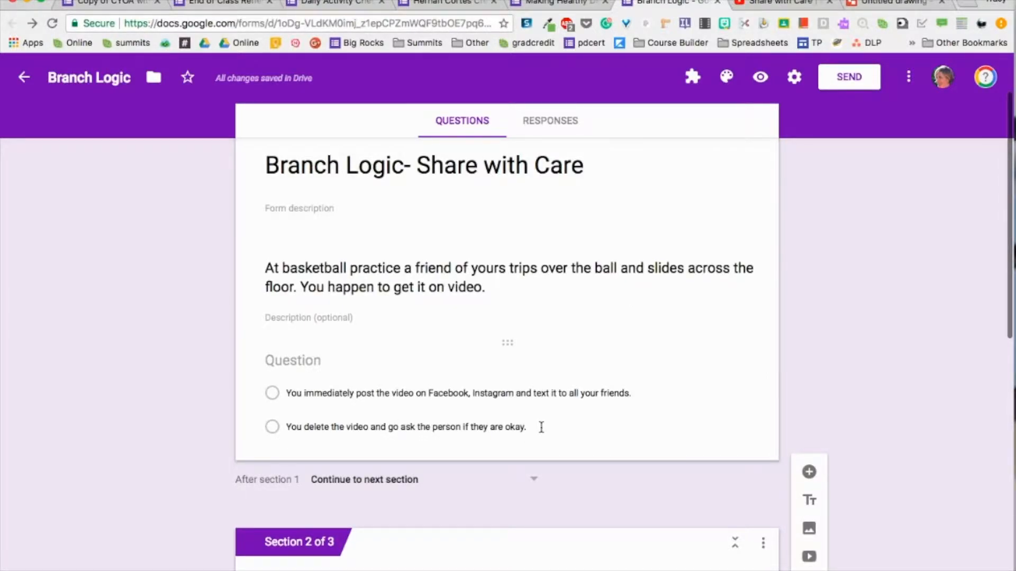
scroll(541, 427, "down", 8)
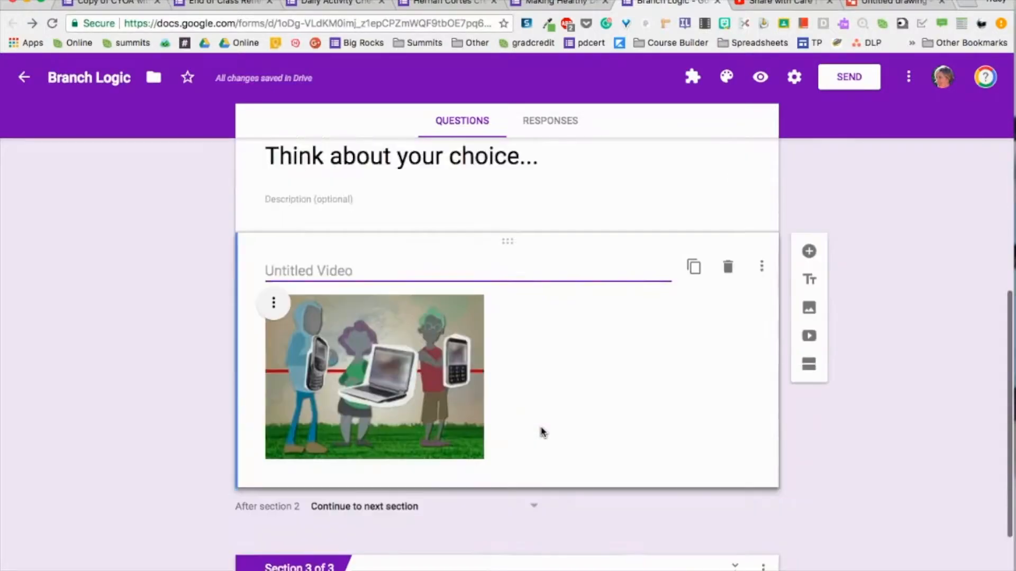
scroll(543, 432, "down", 3)
scroll(617, 468, "down", 1)
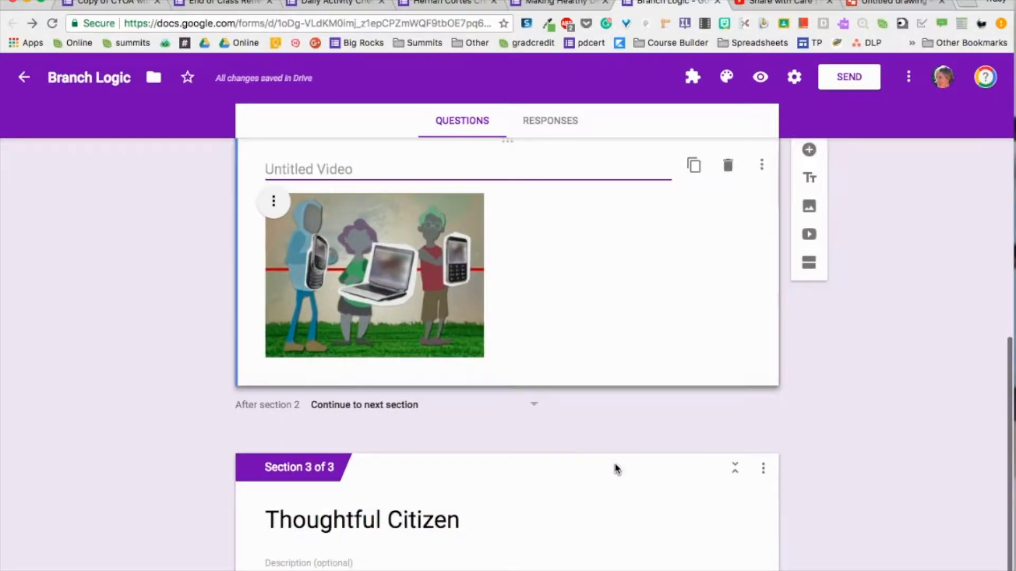
scroll(615, 468, "down", 1)
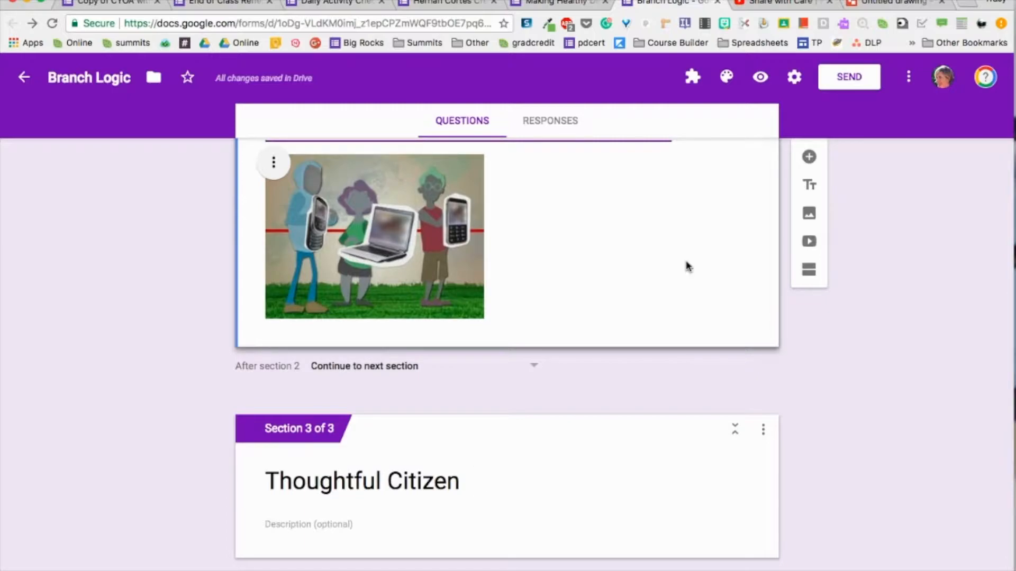
Step: Make the section 1 multiple-choice question required and turn on going to a section based on the answer
scroll(686, 266, "up", 15)
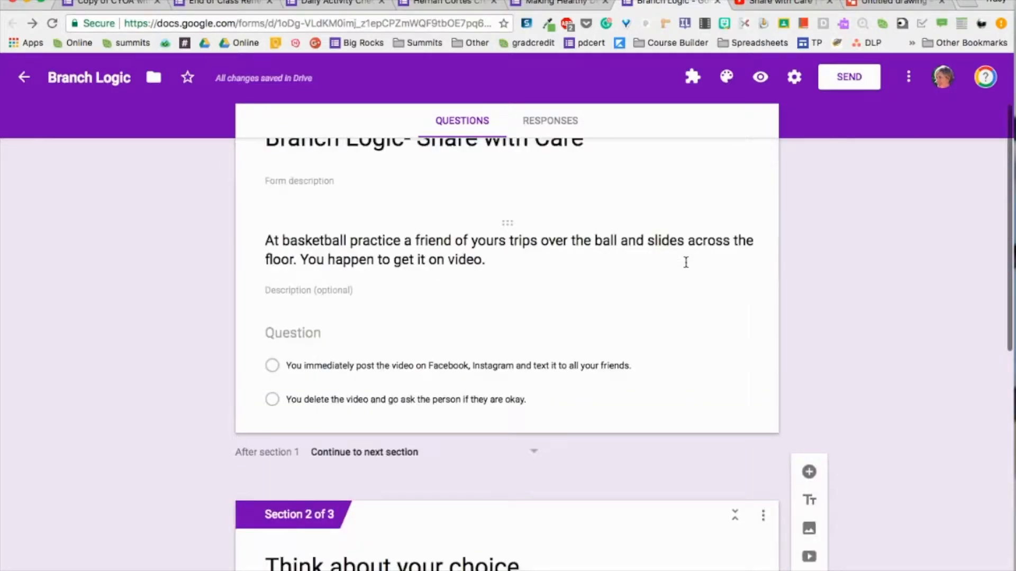
scroll(686, 262, "down", 2)
left_click(669, 378)
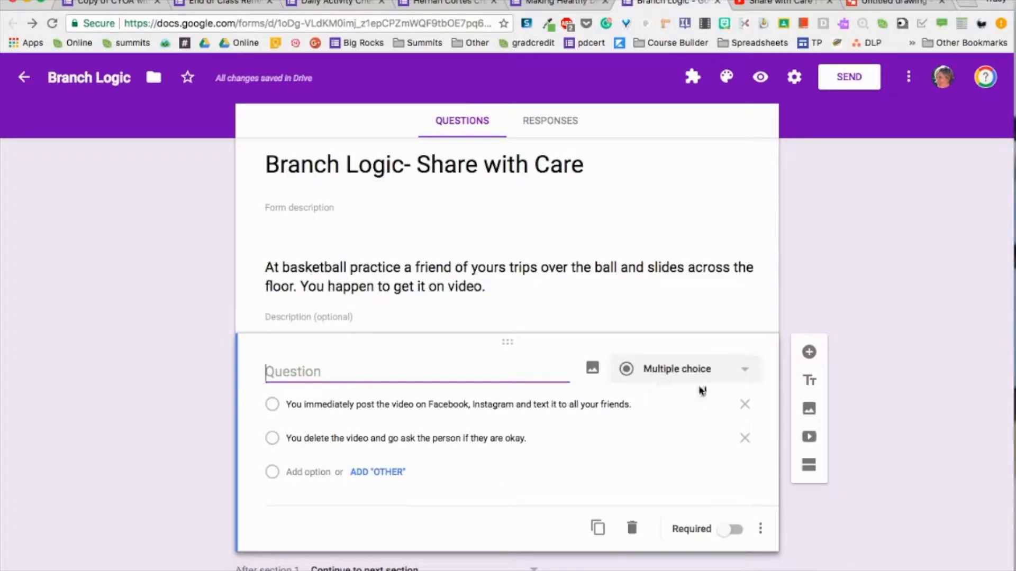
scroll(651, 469, "down", 2)
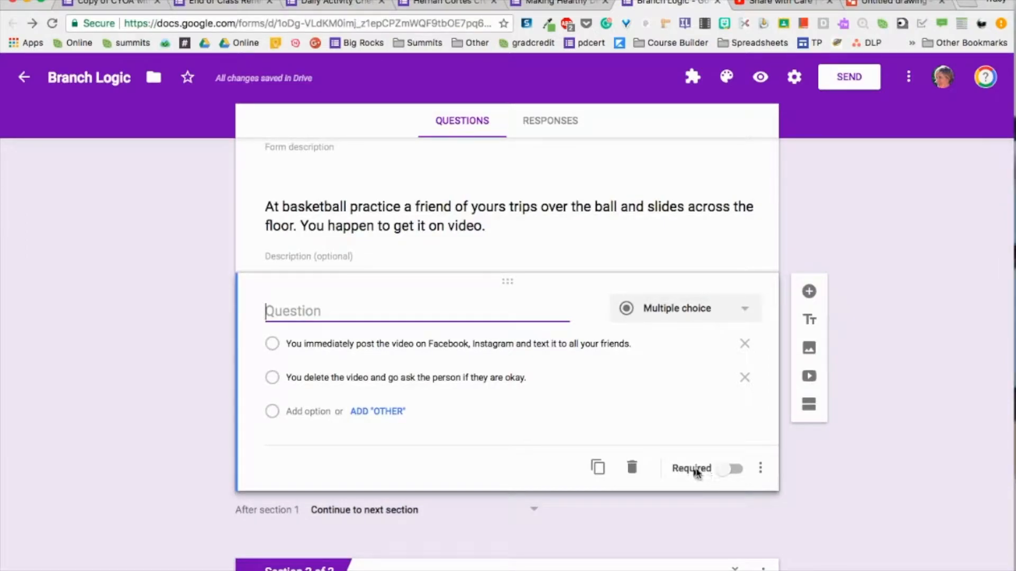
left_click(735, 469)
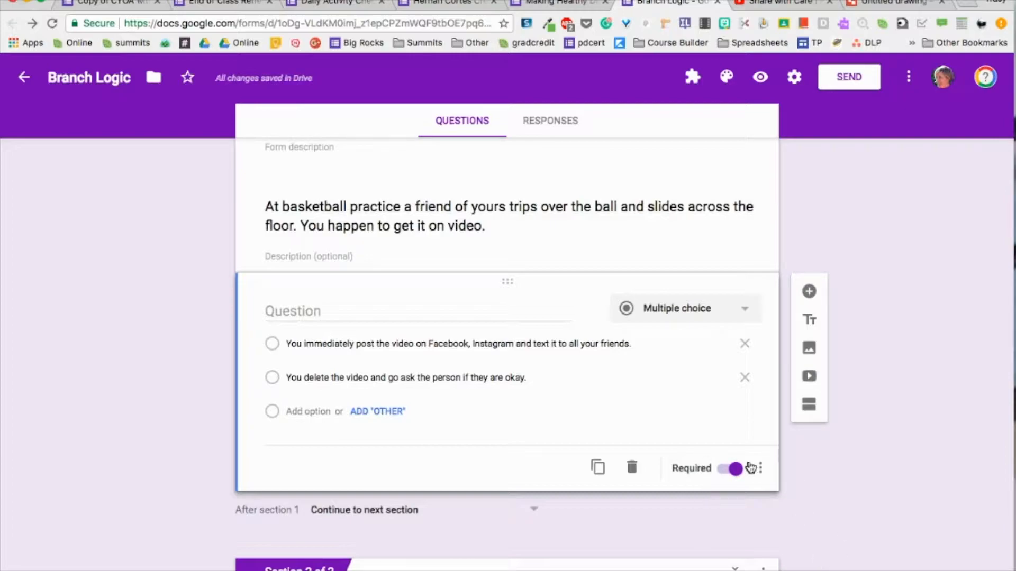
left_click(762, 470)
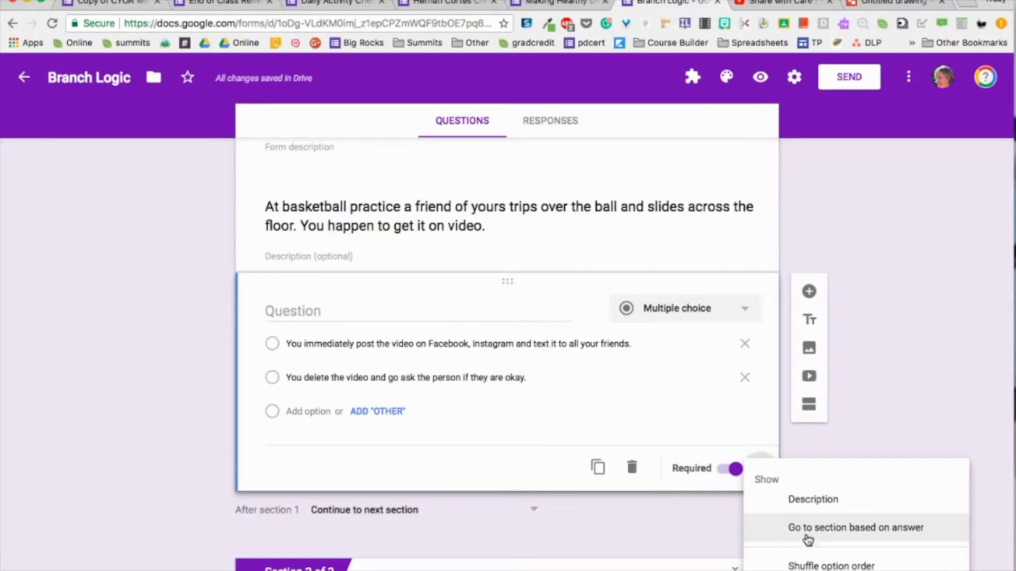
left_click(832, 530)
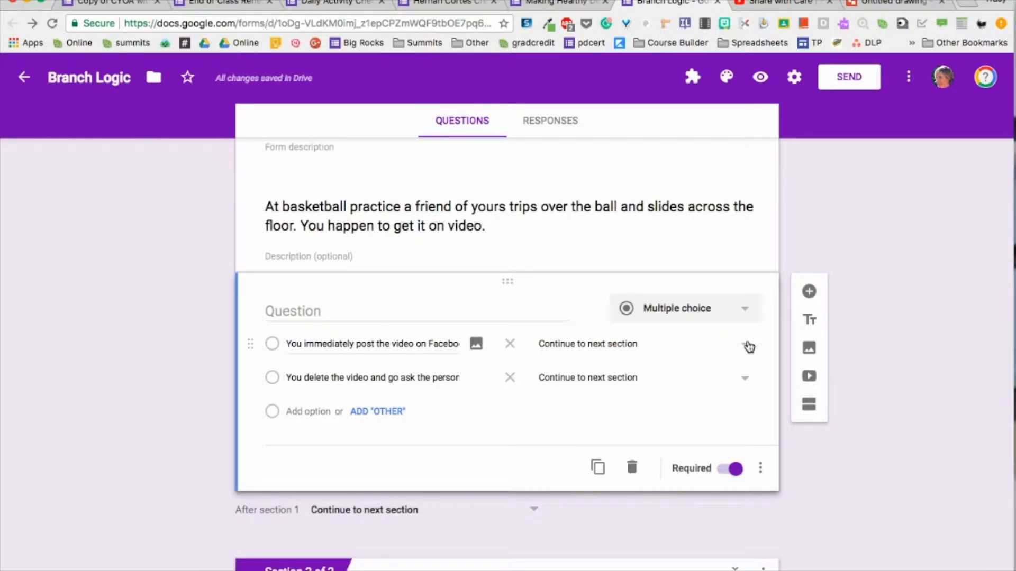
Step: Route the "immediately post the video" answer to section 2 (Think about your choice...) and the "delete the video" answer to section 3 (Thoughtful Citizen)
left_click(749, 347)
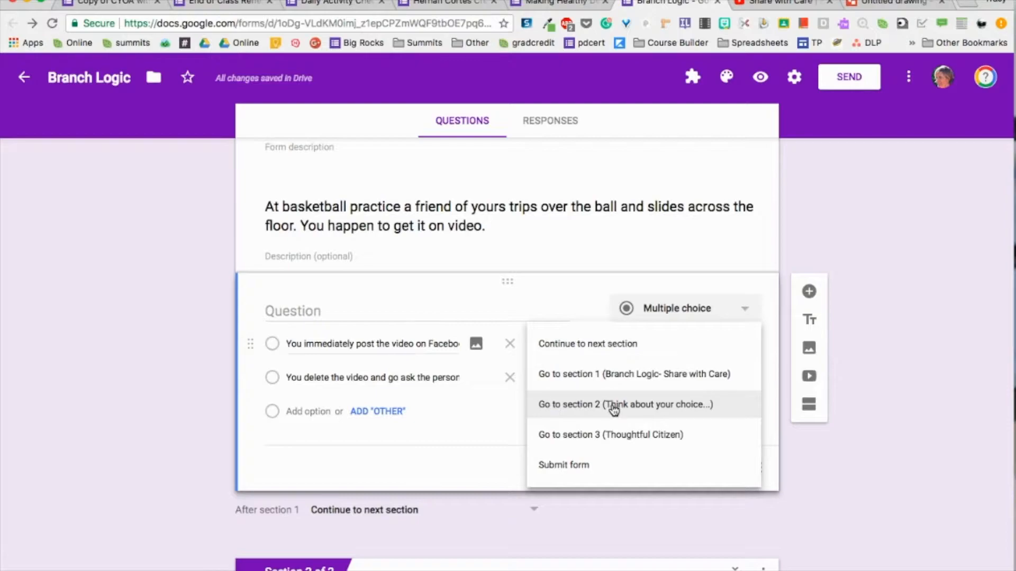
left_click(614, 410)
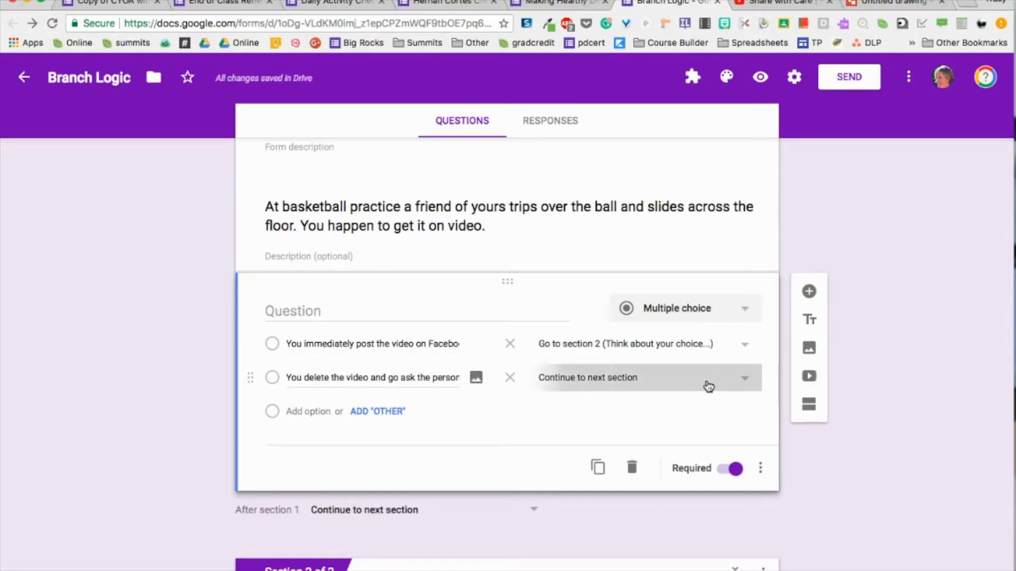
left_click(707, 386)
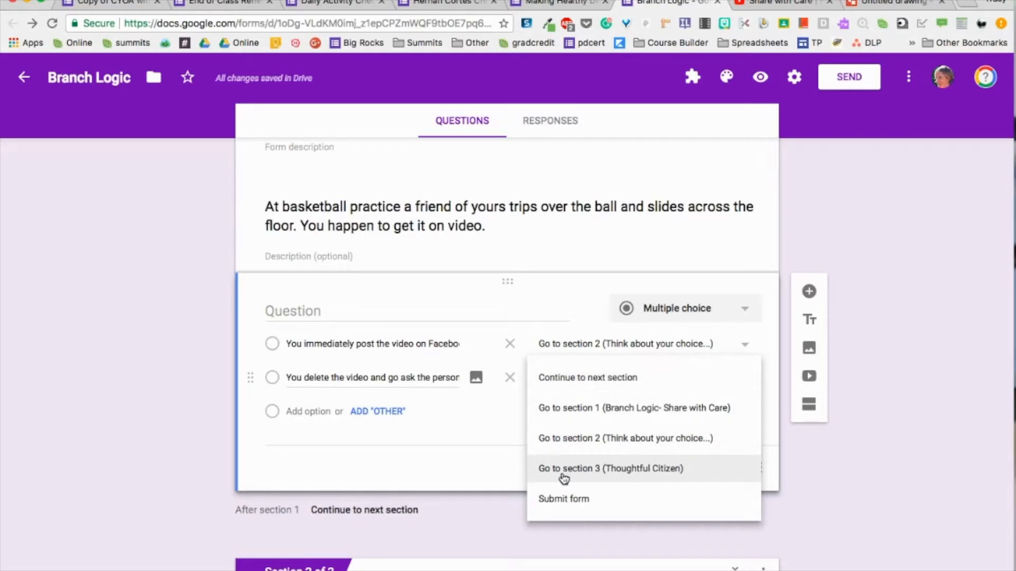
left_click(646, 470)
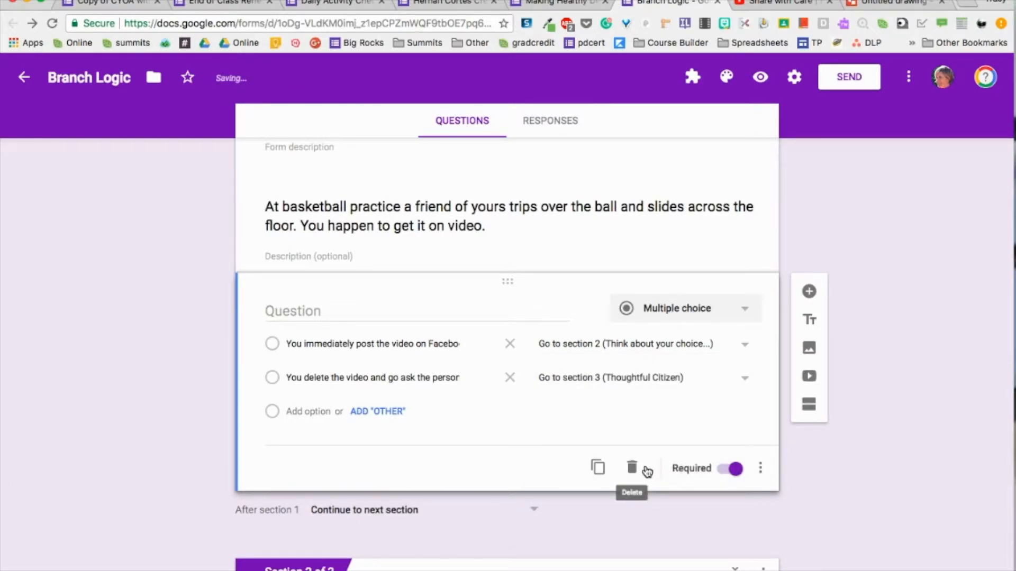
Step: Preview the form and continue with the answer about immediately posting the video to test its branch
scroll(687, 297, "up", 3)
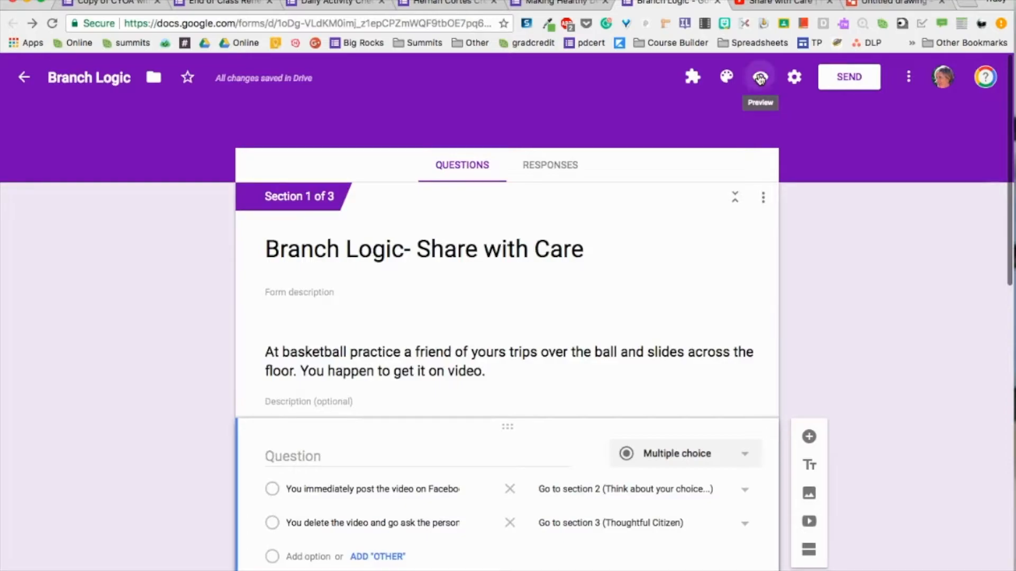
left_click(760, 76)
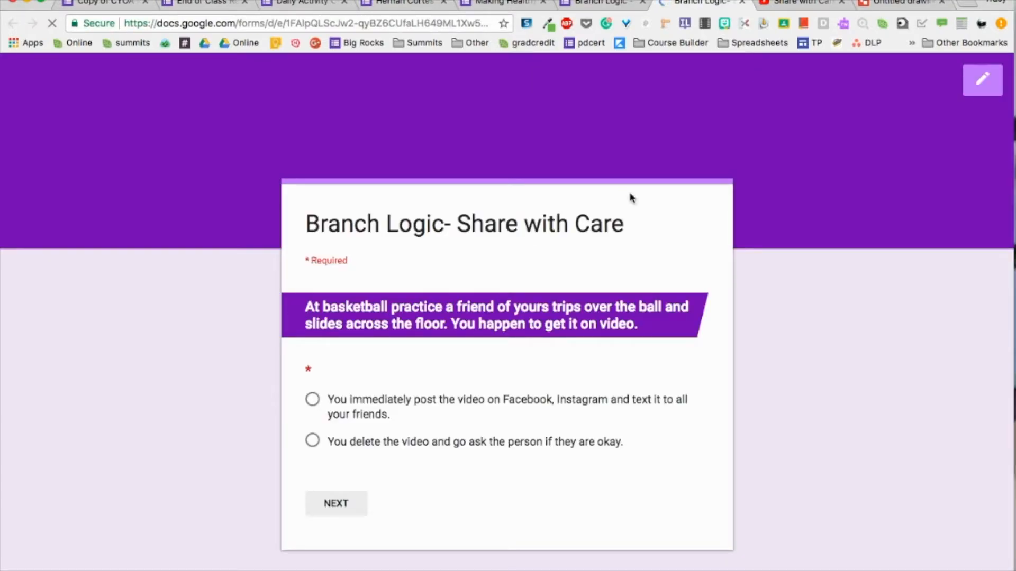
left_click(313, 399)
left_click(346, 507)
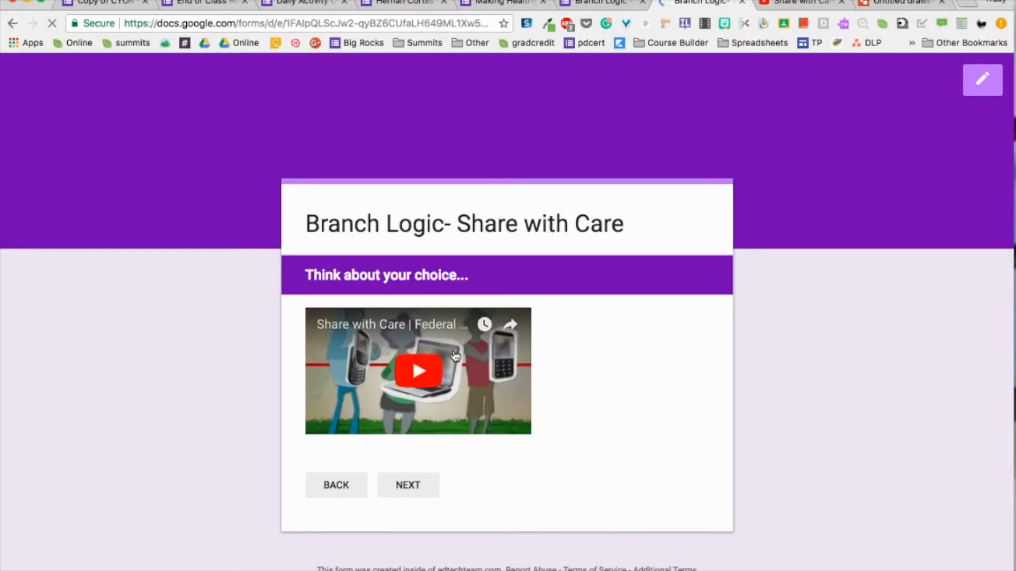
Step: Return to the preview's question and continue with the answer about deleting the video to test the other branch
left_click(341, 485)
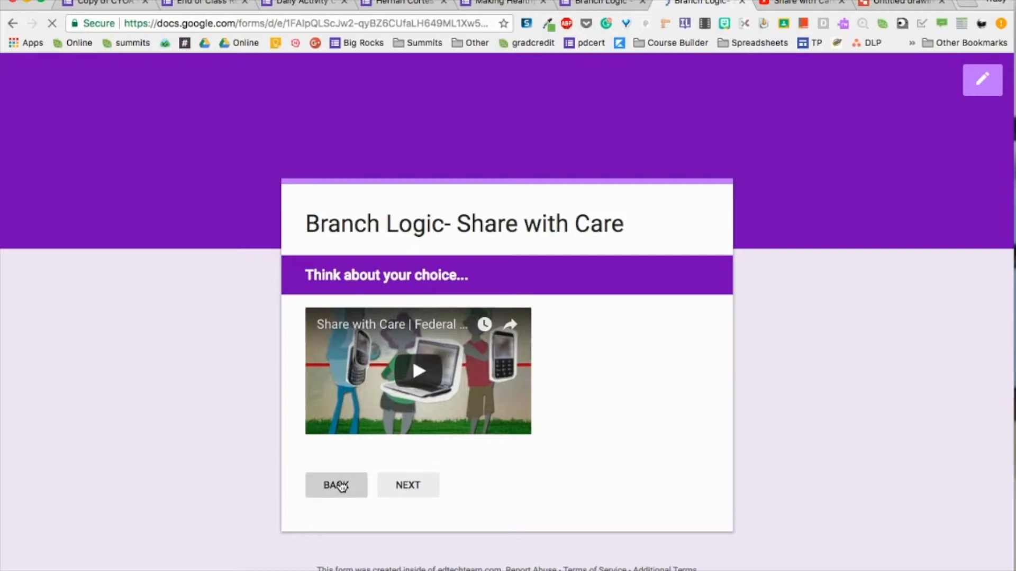
left_click(313, 441)
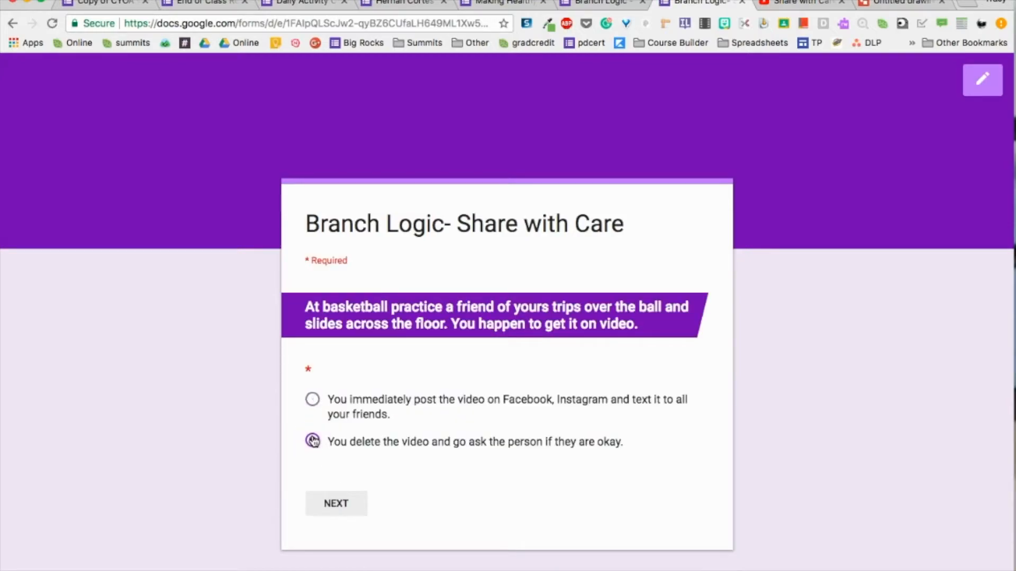
left_click(335, 504)
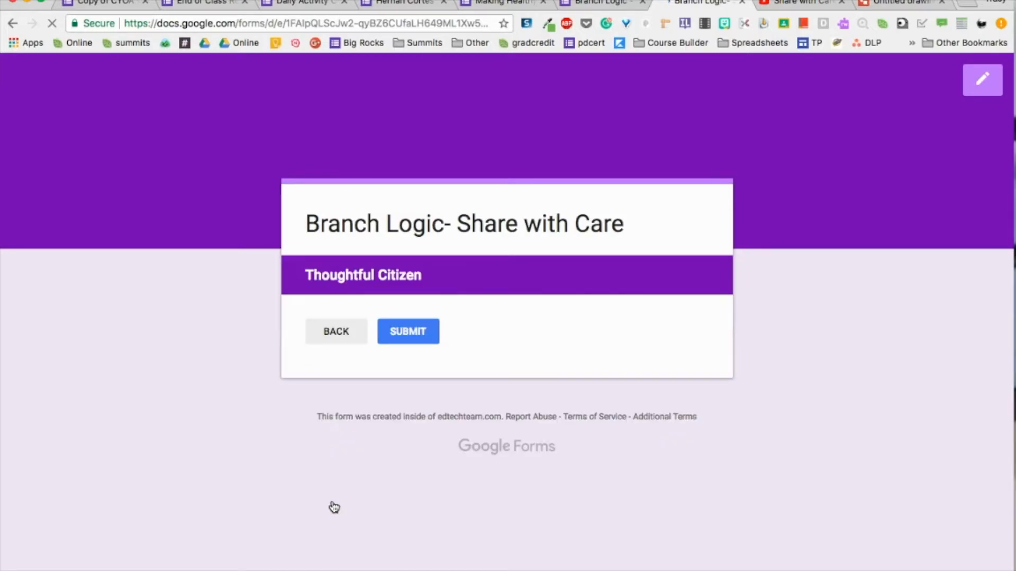